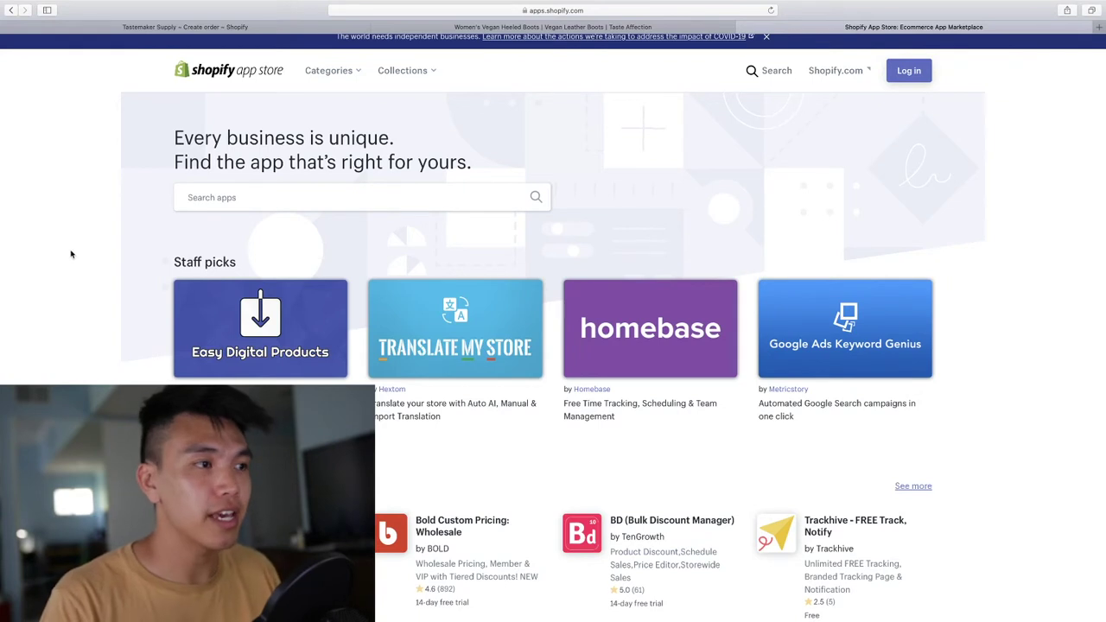
# Find the Exchange It app in the Shopify App Store and open its listing.
pyautogui.click(254, 199)
pyautogui.click(59, 251)
pyautogui.click(231, 194)
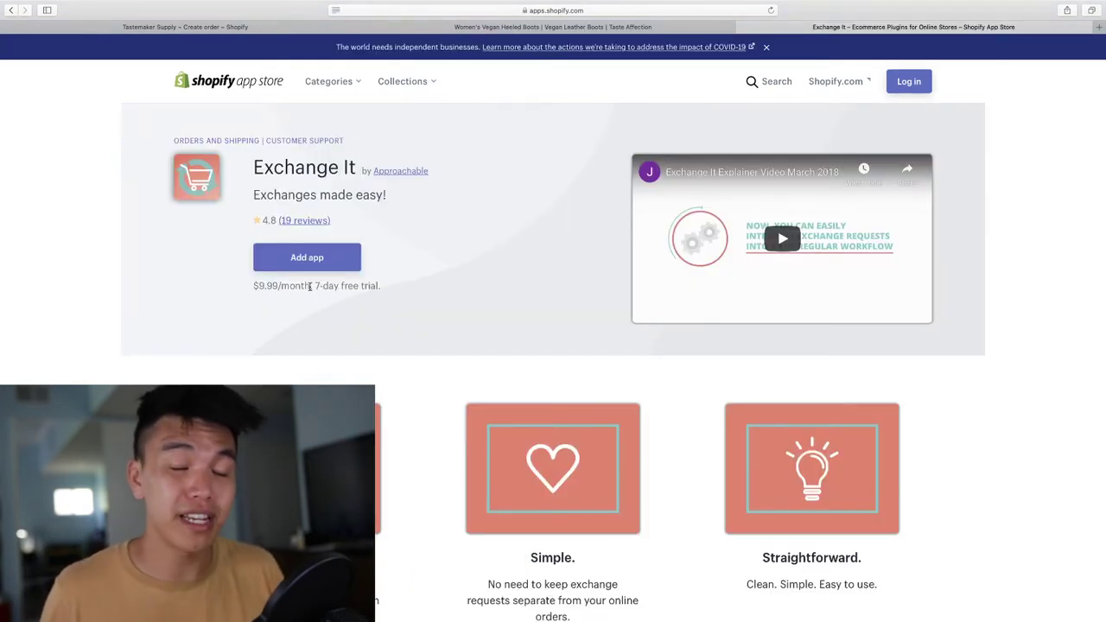
# Switch to the store admin and start an Exchange It exchange from the newly created Taste Adventure order.
pyautogui.hotkey('ctrl', 'Tab')
pyautogui.click(527, 124)
pyautogui.scroll(-1, 550, 136)
pyautogui.click(230, 252)
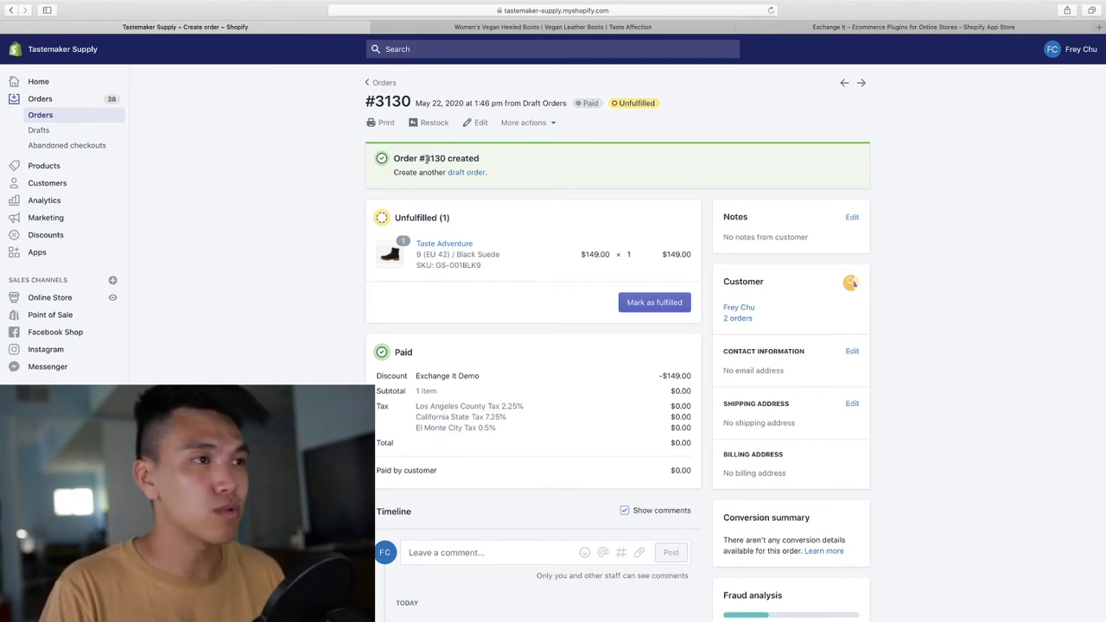
pyautogui.click(524, 123)
pyautogui.click(537, 234)
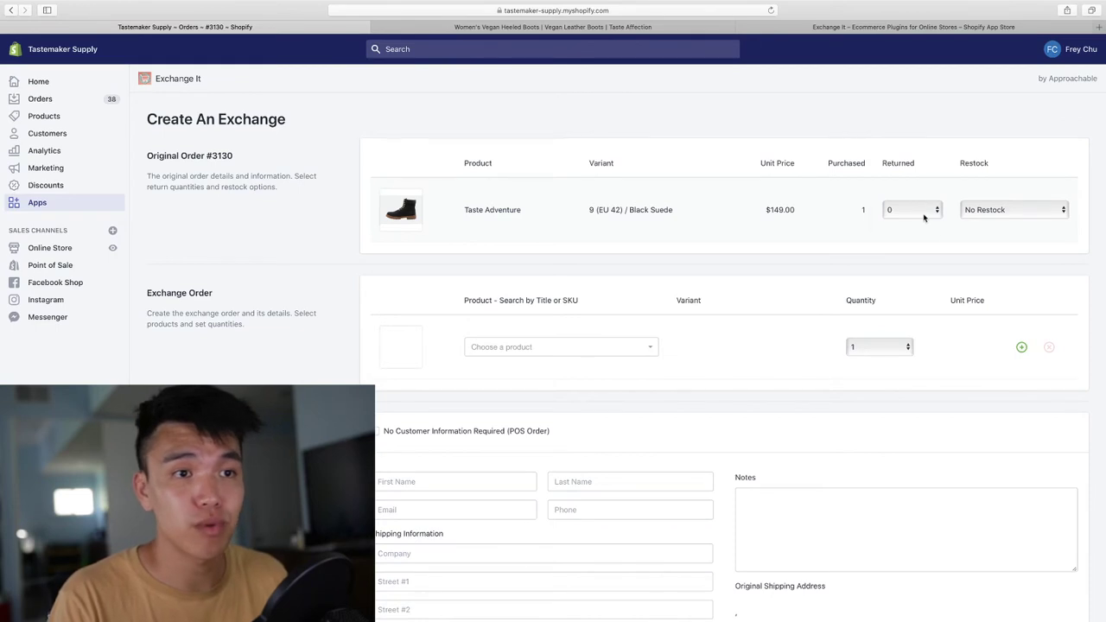
# Set the returned quantity of the original Taste Adventure item to 1 and restock it to Warehouse.
pyautogui.click(924, 217)
pyautogui.scroll(-1, 326, 200)
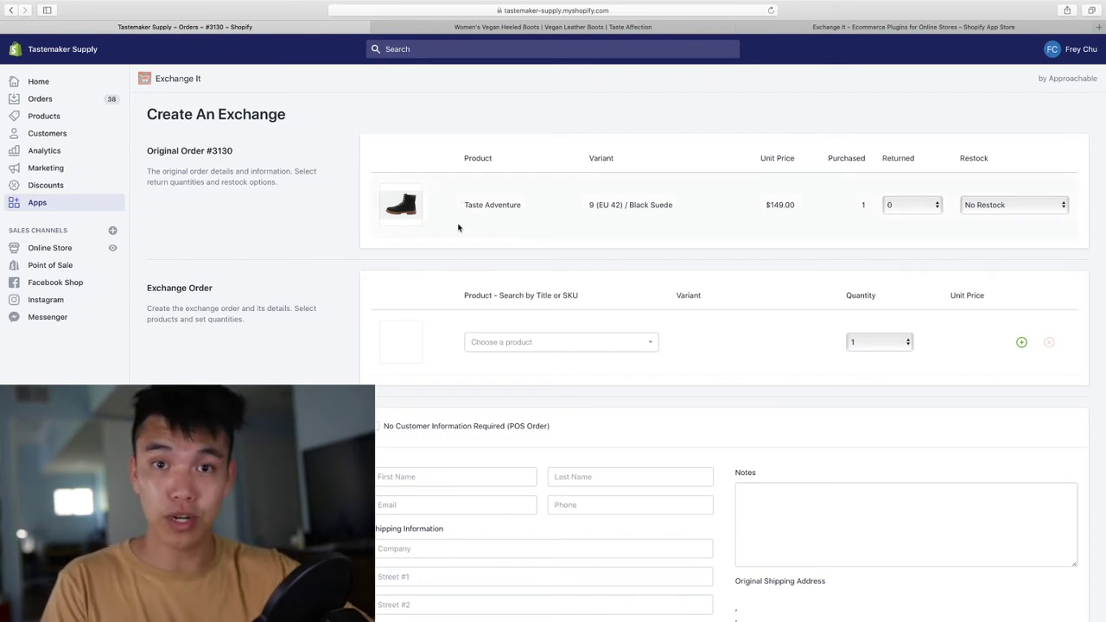
pyautogui.click(900, 205)
pyautogui.click(888, 216)
pyautogui.click(996, 211)
pyautogui.click(993, 218)
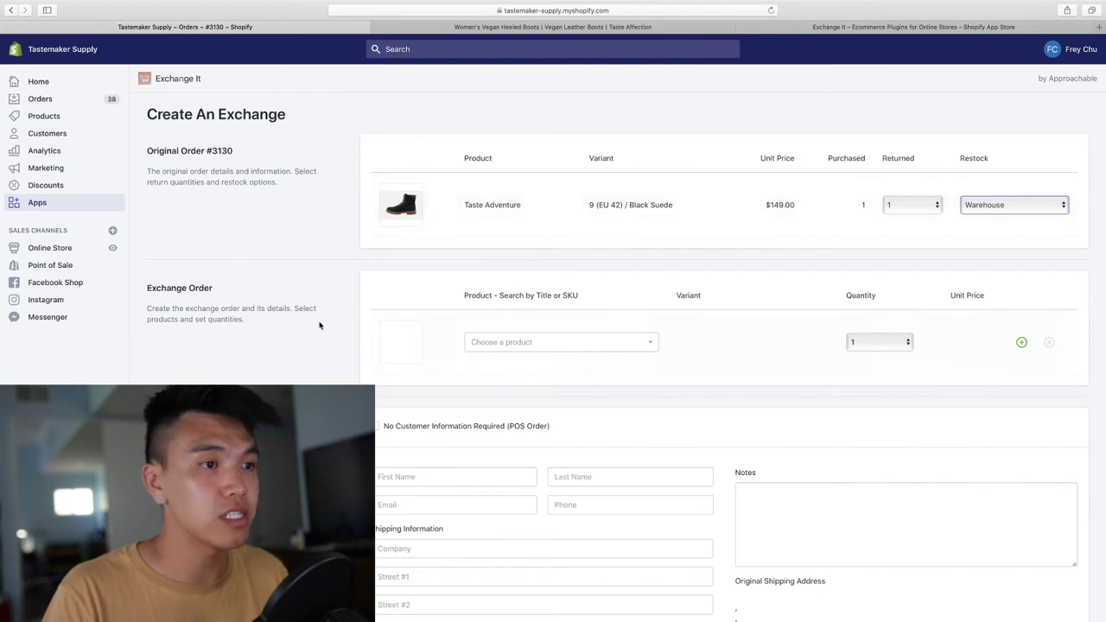
# Choose Taste Adventure in 10 (EU 43) / Black Suede as the exchange product and create the exchange order.
pyautogui.click(510, 344)
pyautogui.write('taste adventure')
pyautogui.press('Return')
pyautogui.click(772, 413)
pyautogui.click(776, 345)
pyautogui.scroll(-2, 752, 404)
pyautogui.scroll(-3, 751, 405)
pyautogui.click(777, 391)
pyautogui.scroll(-3, 959, 397)
pyautogui.scroll(-1, 489, 311)
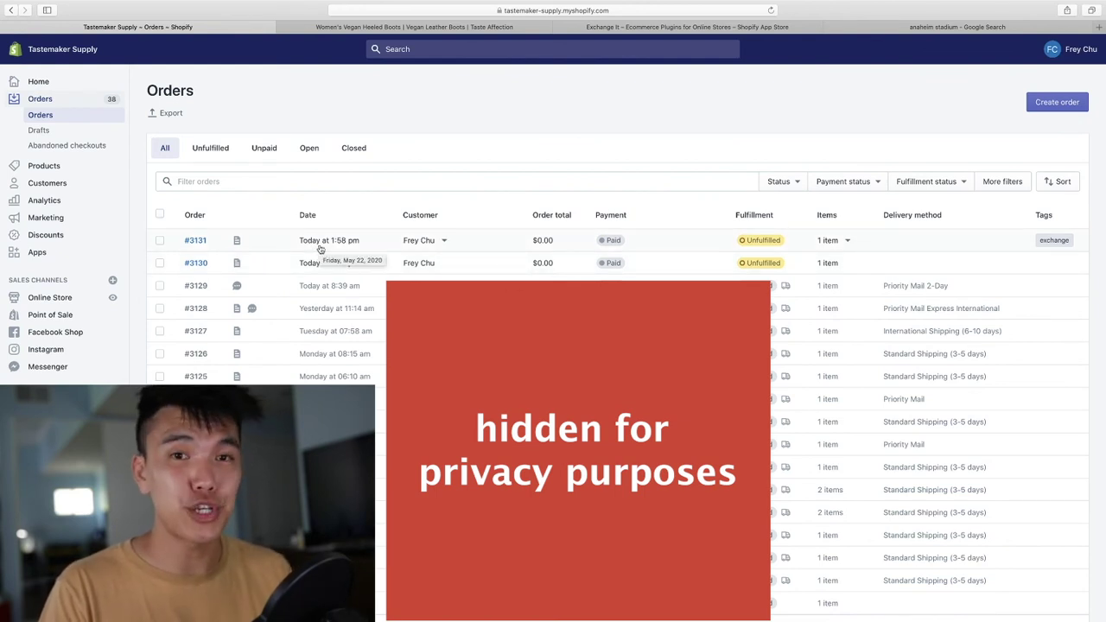
# Open the new exchange order tagged "exchange" and review its item variant, payment and note.
pyautogui.click(320, 249)
pyautogui.moveTo(416, 200); pyautogui.dragTo(444, 200)
pyautogui.click(508, 231)
pyautogui.scroll(-1, 605, 267)
pyautogui.scroll(1, 672, 272)
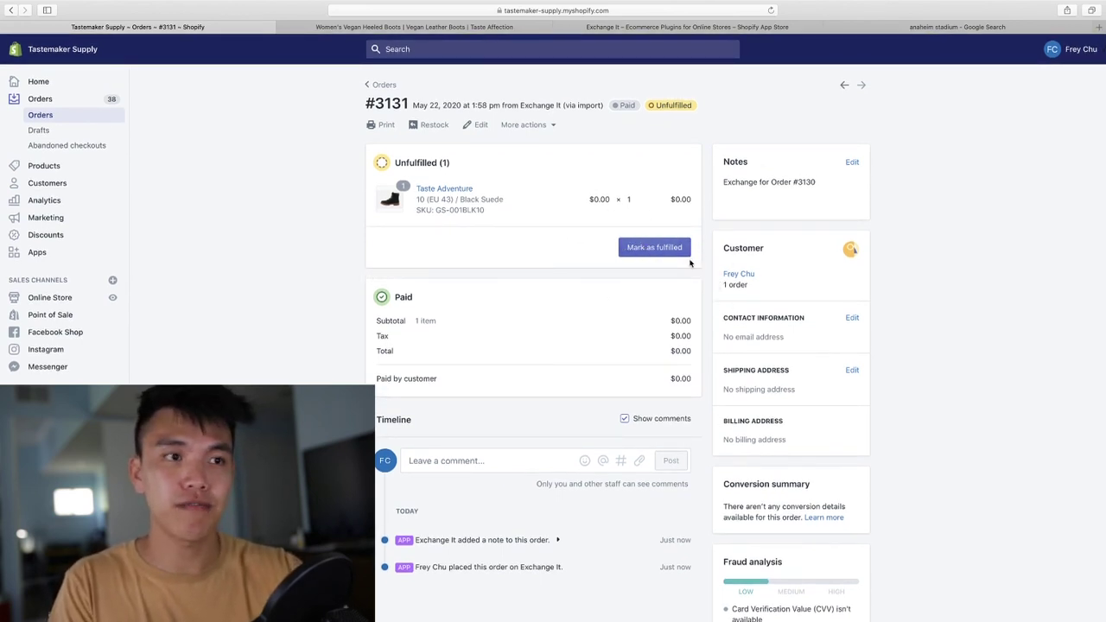